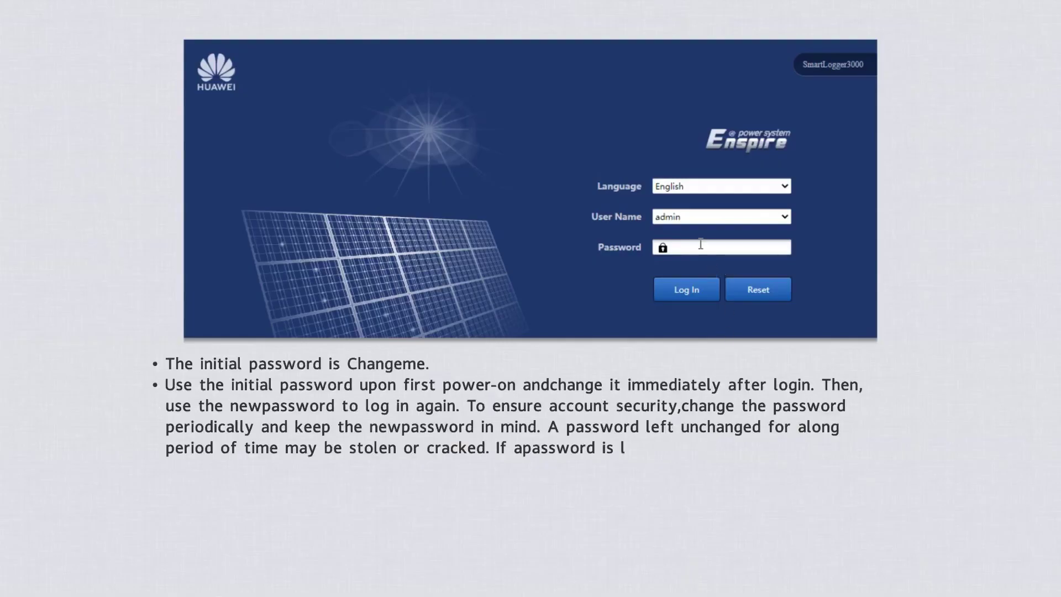
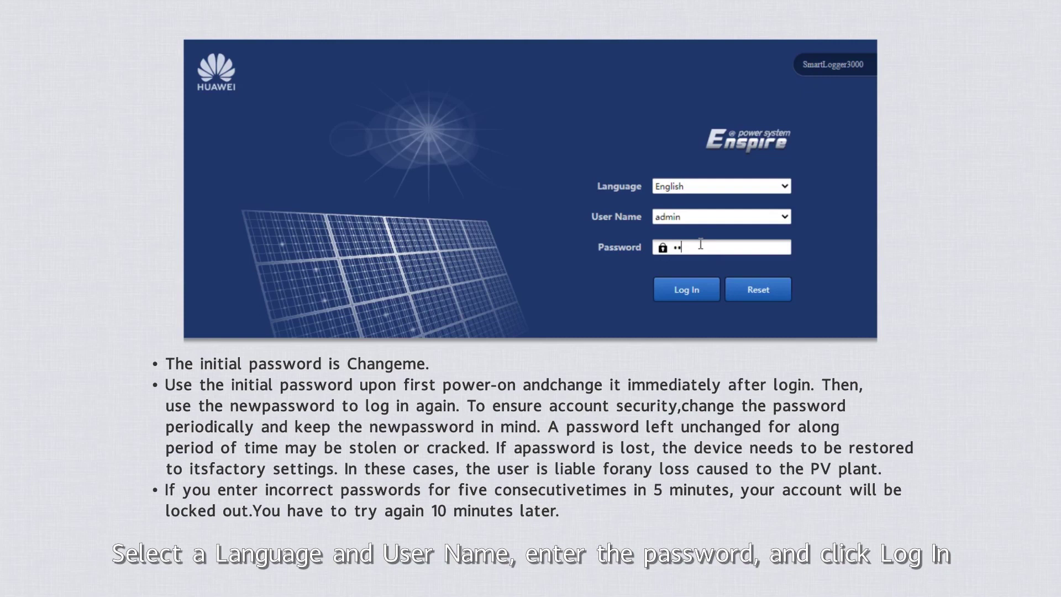
Log in to the SmartLogger as admin with the account password.
{"action": "left_click", "coordinate": [695, 290]}
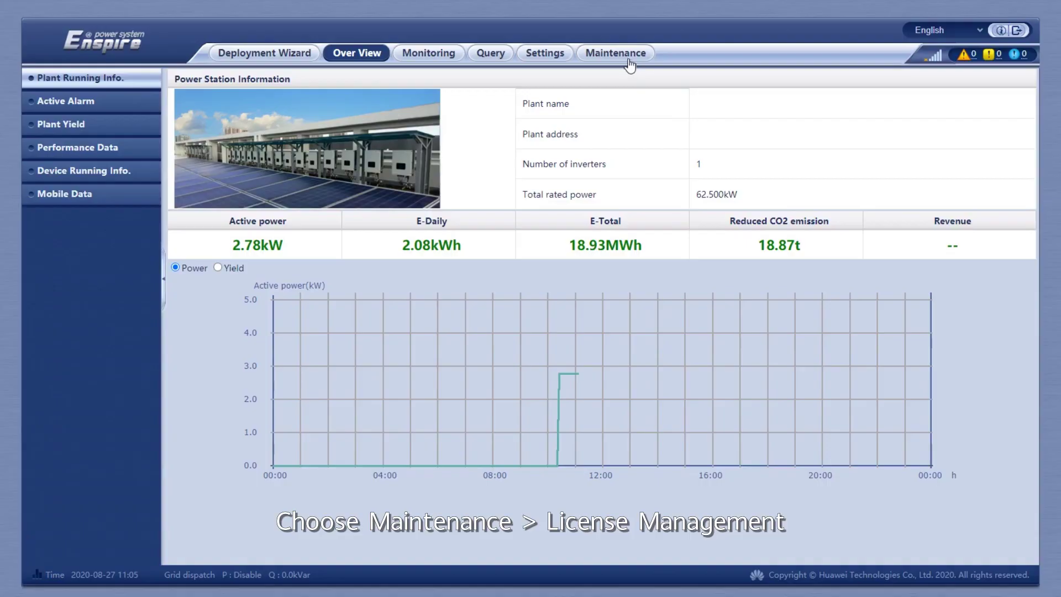
Open Maintenance > License Management to list each device's license status.
{"action": "left_click", "coordinate": [628, 57]}
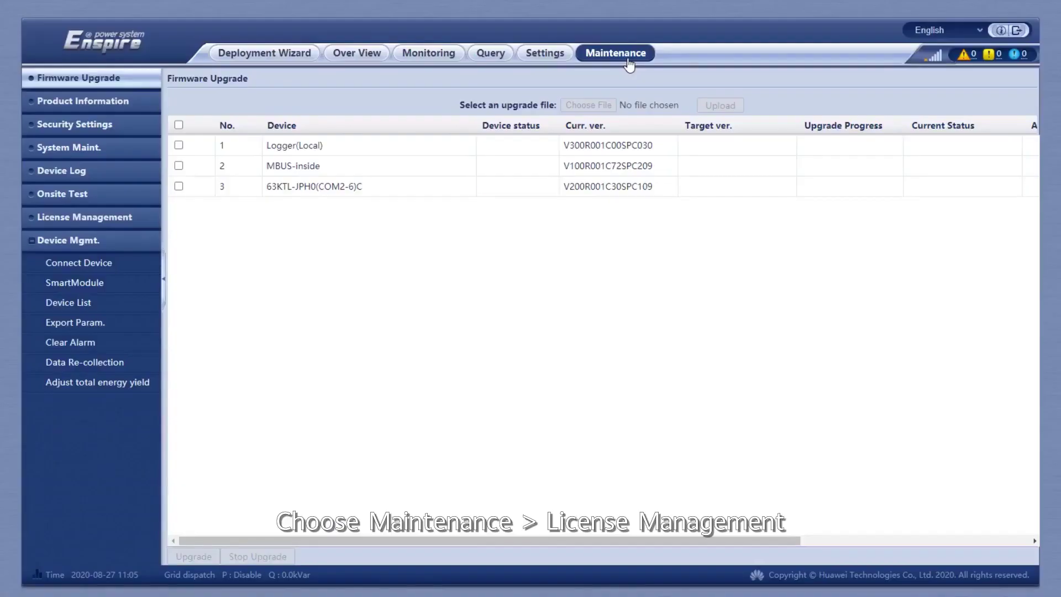
{"action": "left_click", "coordinate": [65, 217]}
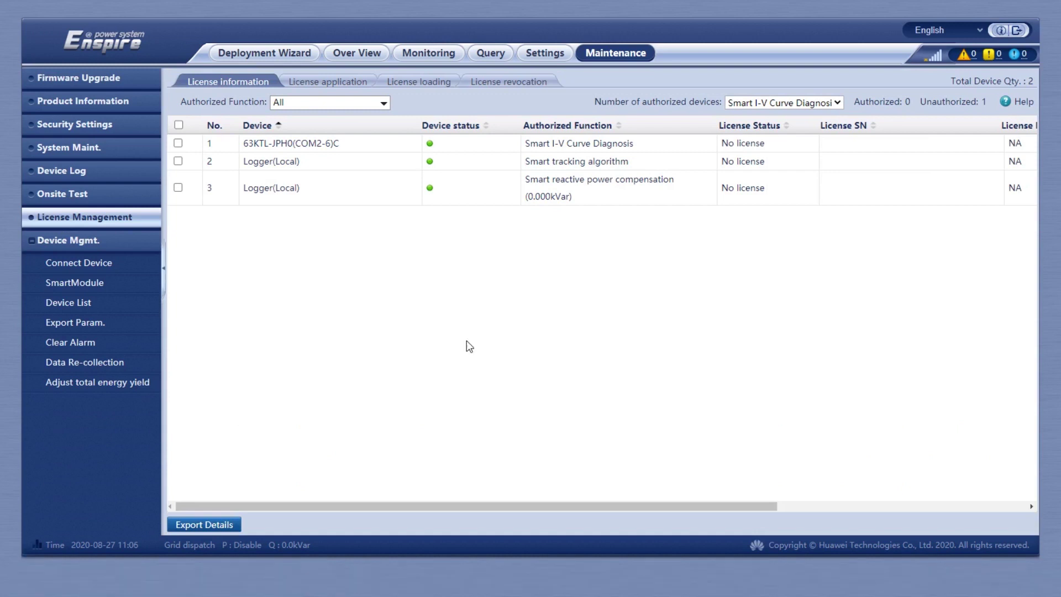
Export a Smart I-V Curve Diagnosis license application file for inverter 63KTL-JPH0(COM2-6)C.
{"action": "left_click", "coordinate": [321, 82]}
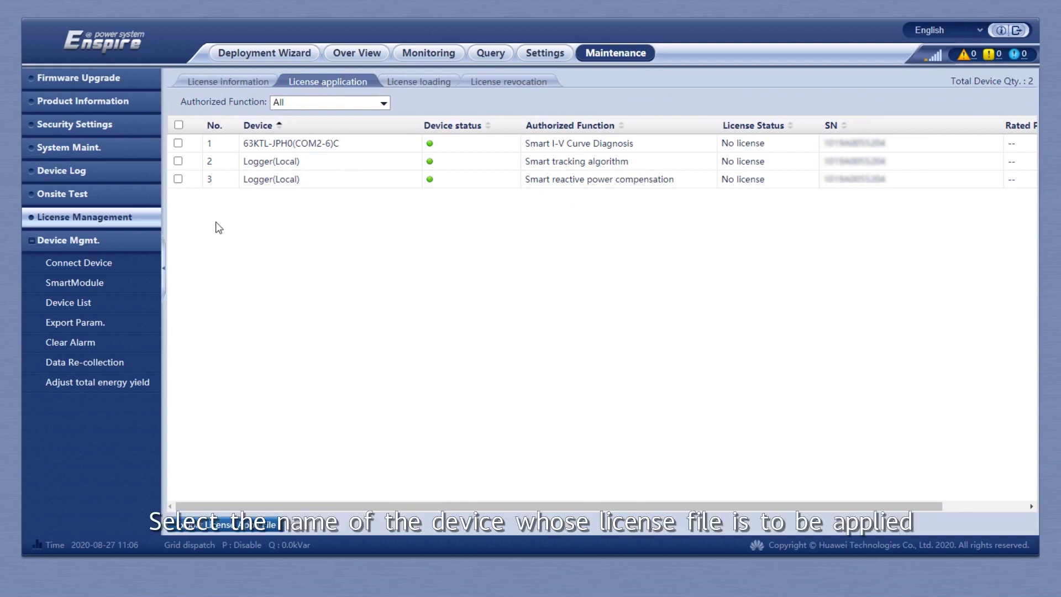
{"action": "left_click", "coordinate": [177, 143]}
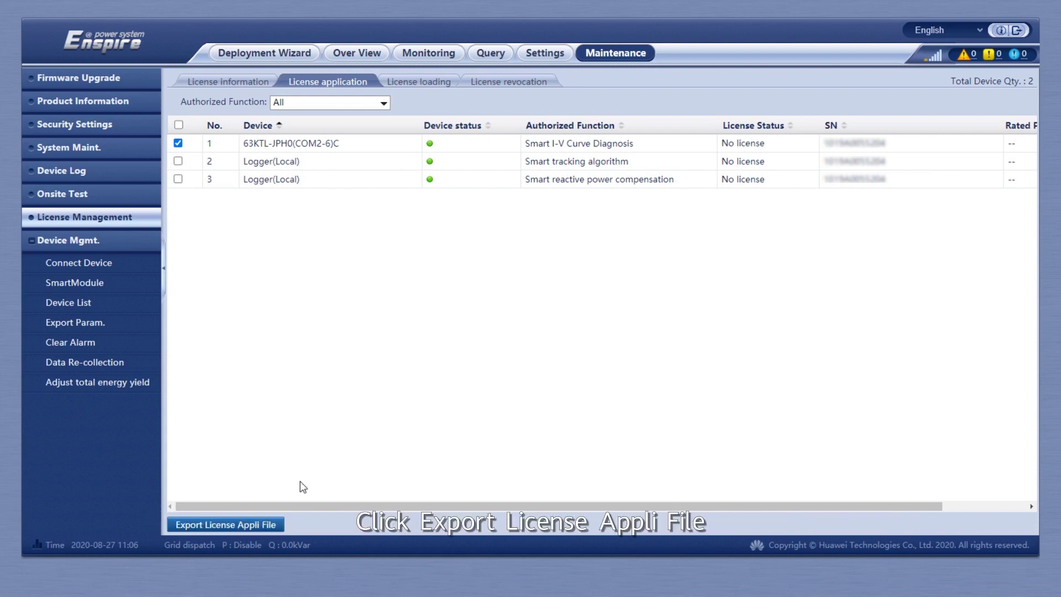
{"action": "left_click", "coordinate": [236, 525]}
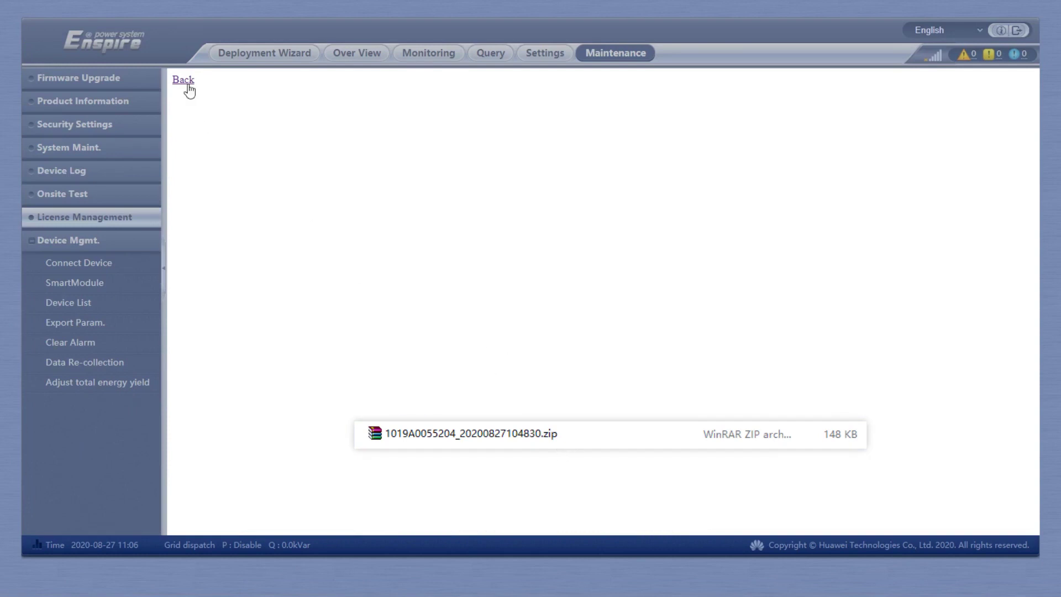
{"action": "left_click", "coordinate": [184, 81]}
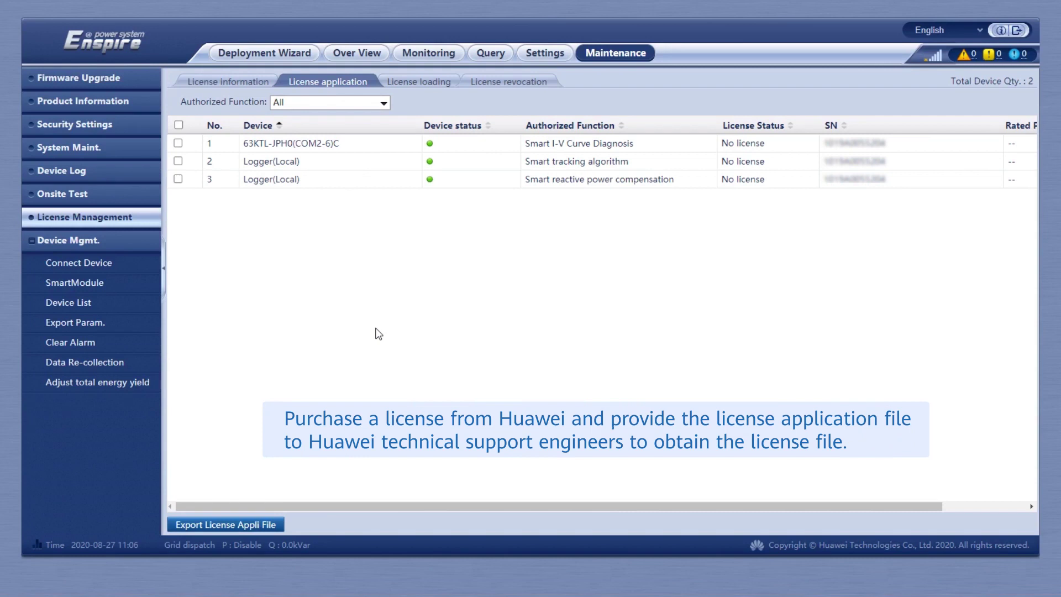
{"action": "left_click", "coordinate": [417, 82]}
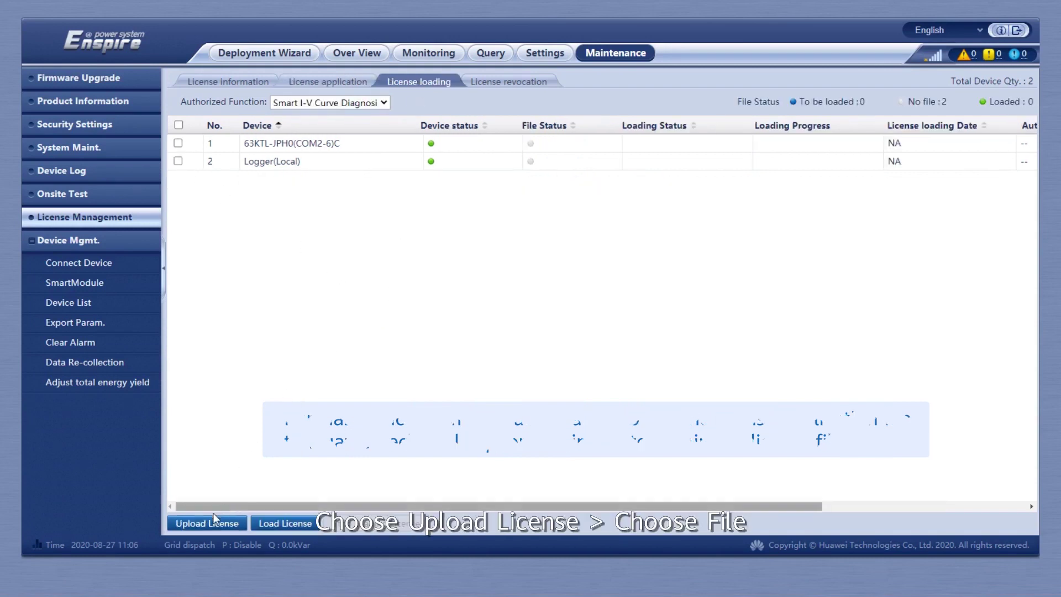
Upload the .dat license file, accepting the size warning, so the inverter shows To be loaded: 1.
{"action": "left_click", "coordinate": [202, 524]}
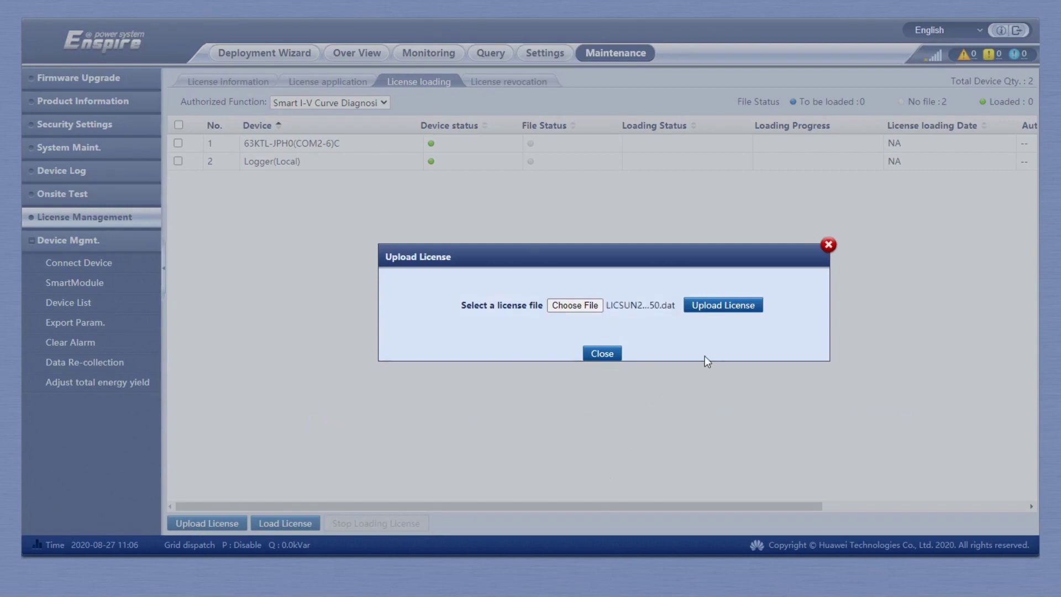
{"action": "left_click", "coordinate": [716, 309]}
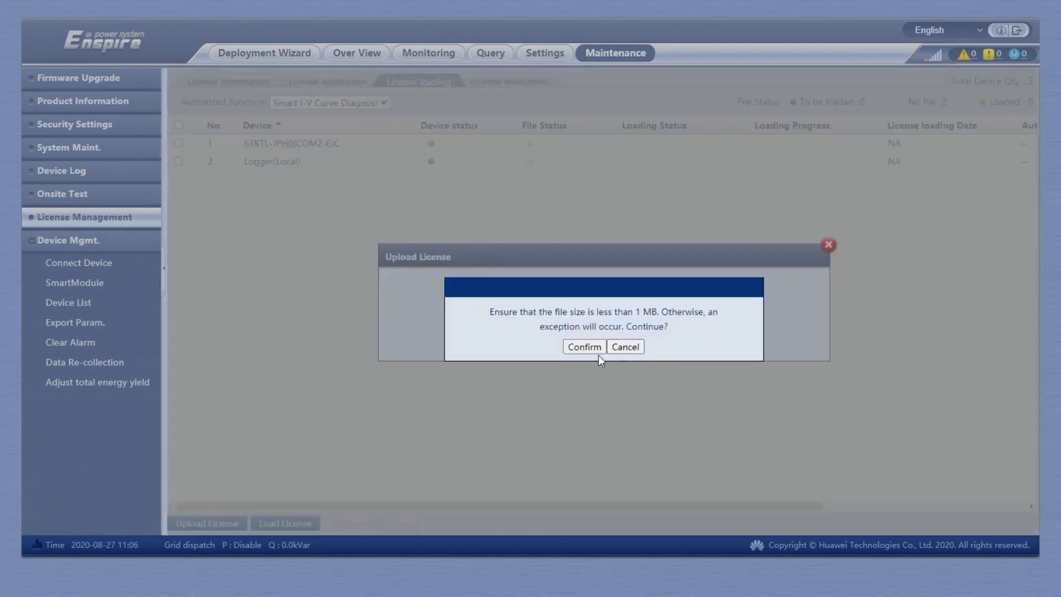
{"action": "left_click", "coordinate": [585, 348]}
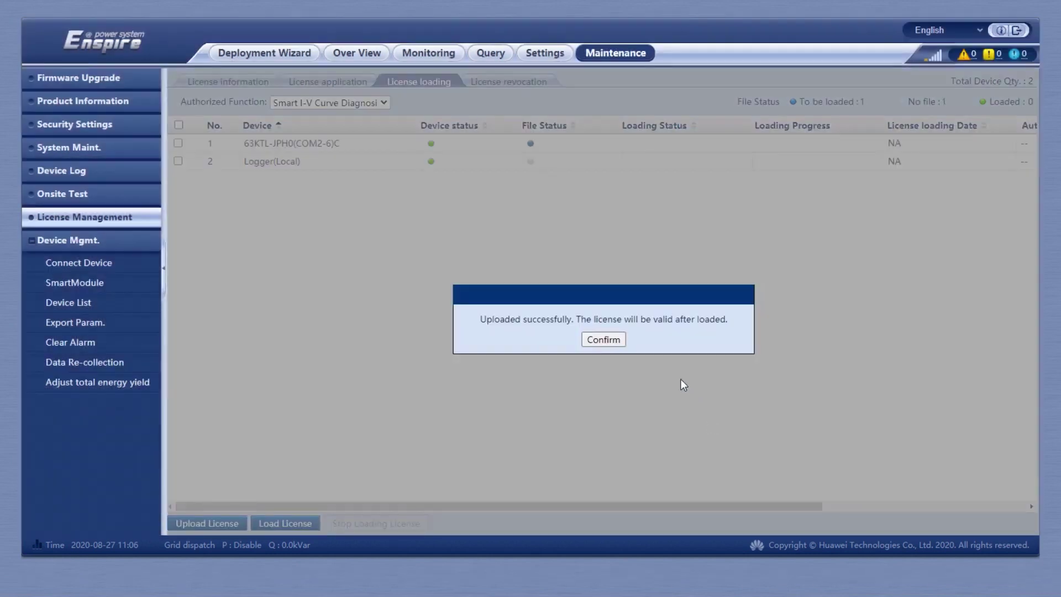
{"action": "left_click", "coordinate": [603, 339]}
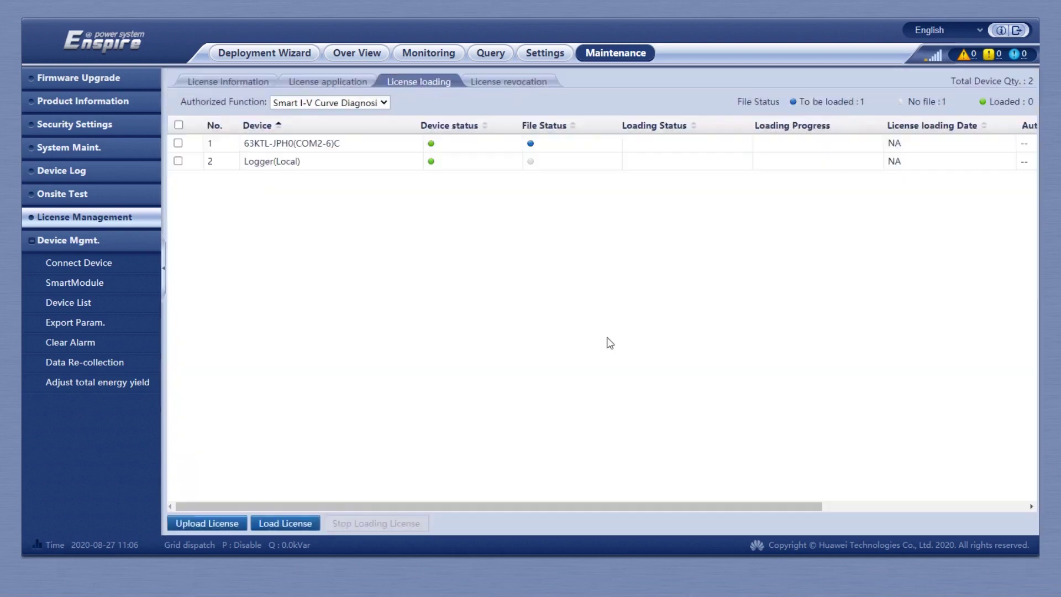
Load the license onto inverter 63KTL-JPH0(COM2-6)C until loading succeeds at 100%.
{"action": "left_click", "coordinate": [177, 144]}
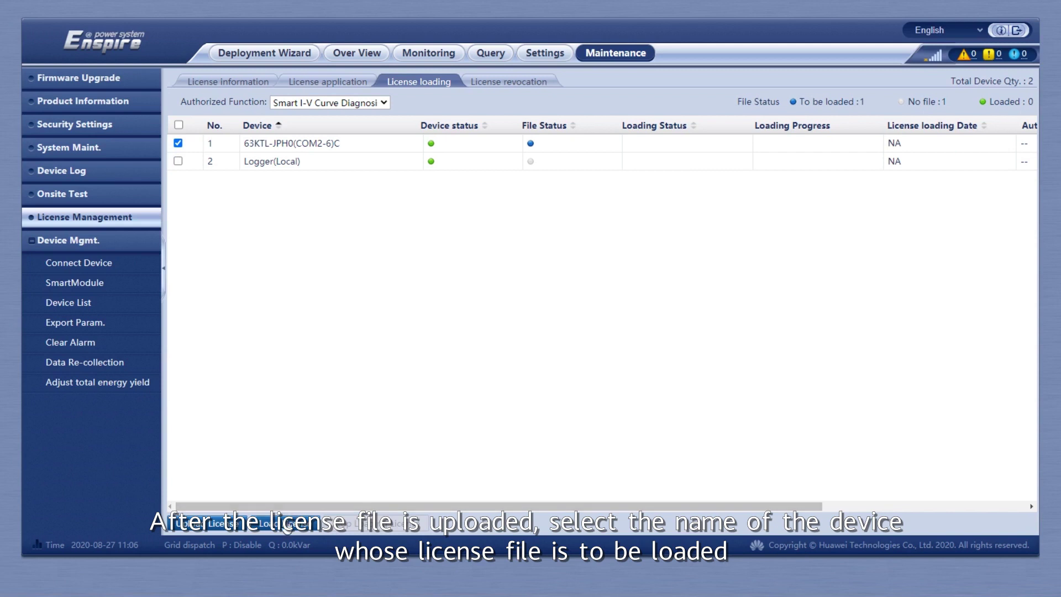
{"action": "left_click", "coordinate": [286, 522]}
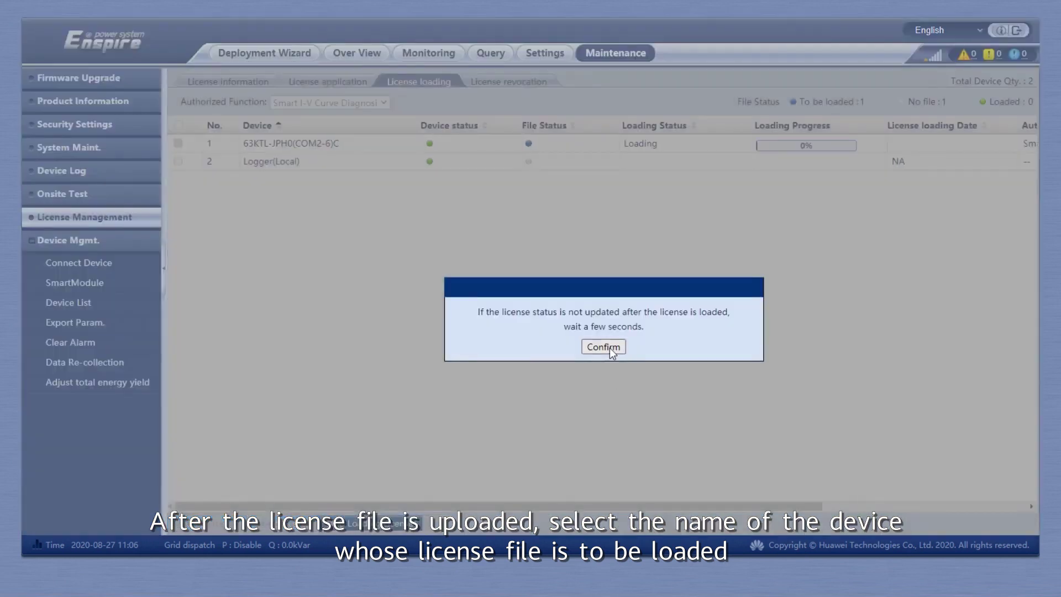
{"action": "left_click", "coordinate": [604, 346]}
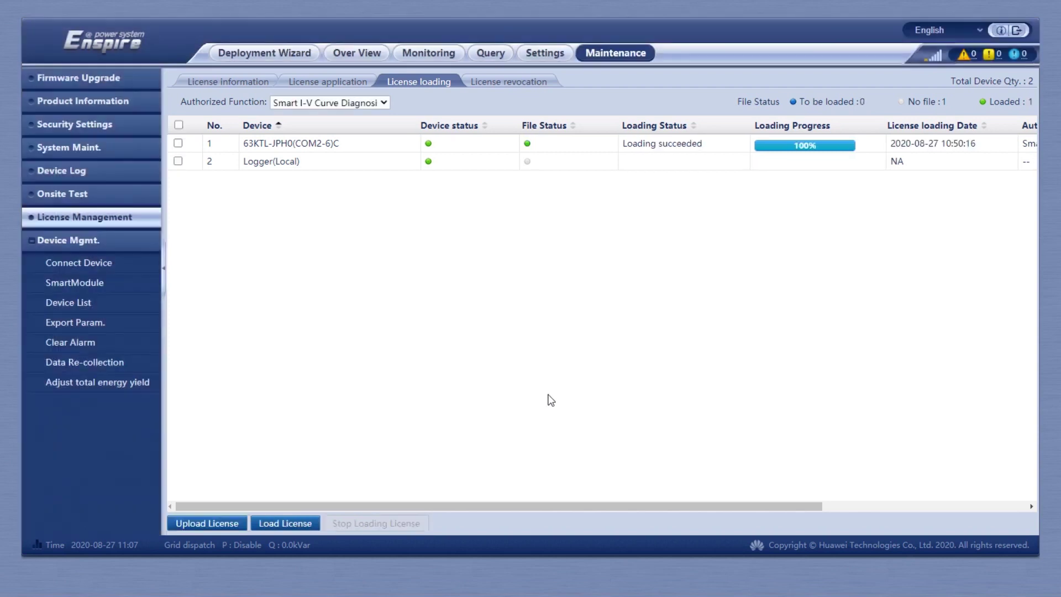
{"action": "left_click", "coordinate": [241, 81]}
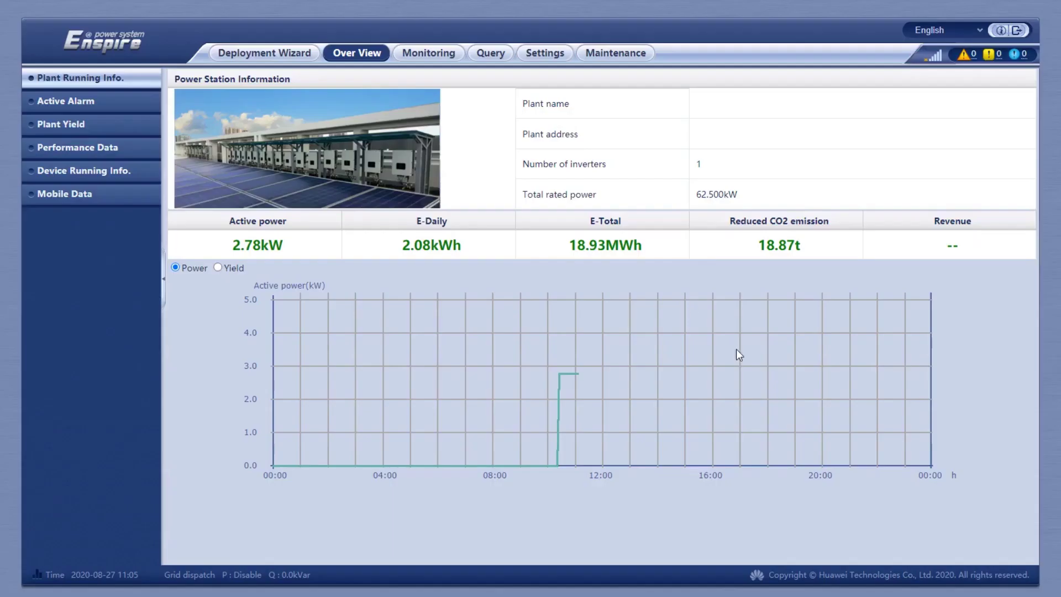
Select inverter 63KTL-JPH0(COM2-6)C in the License revocation list under License Management.
{"action": "left_click", "coordinate": [629, 57]}
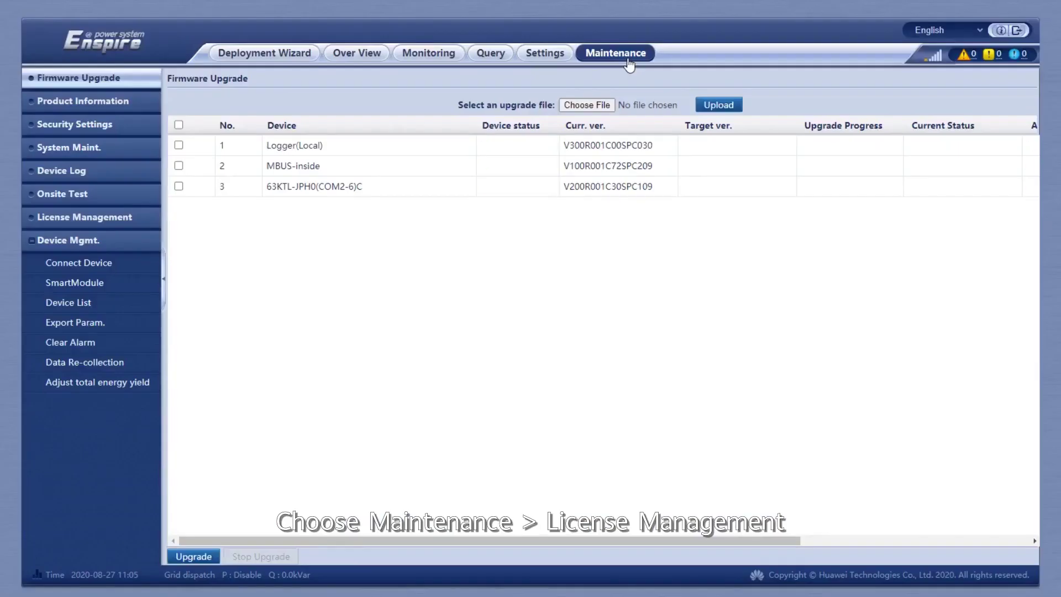
{"action": "left_click", "coordinate": [71, 220]}
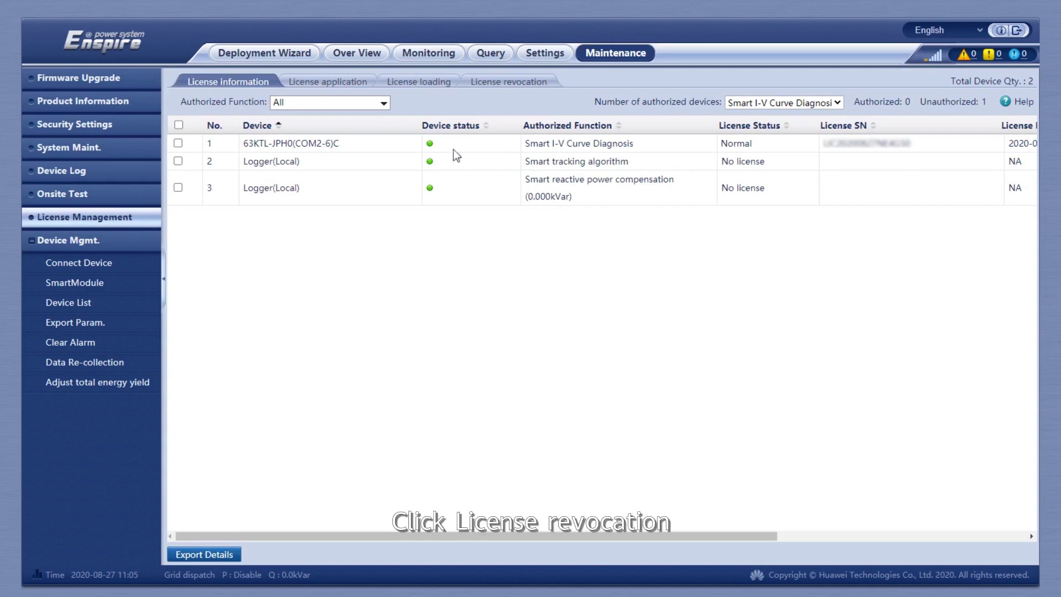
{"action": "left_click", "coordinate": [515, 81]}
{"action": "left_click", "coordinate": [178, 143]}
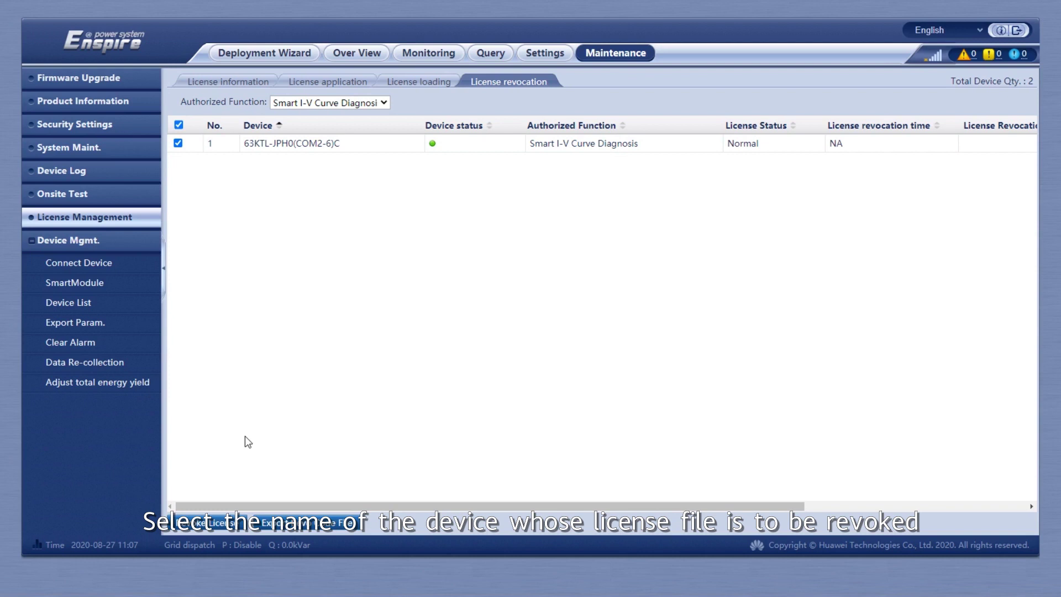
Revoke the inverter's Smart I-V Curve Diagnosis license, confirming with the current user password.
{"action": "left_click", "coordinate": [198, 524]}
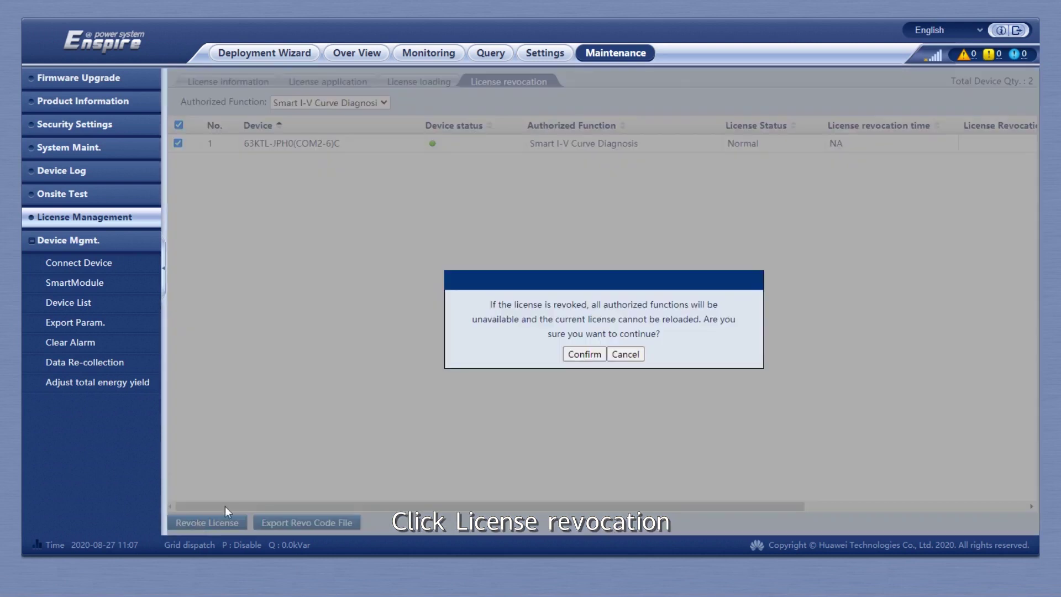
{"action": "left_click", "coordinate": [592, 356]}
{"action": "left_click", "coordinate": [629, 298]}
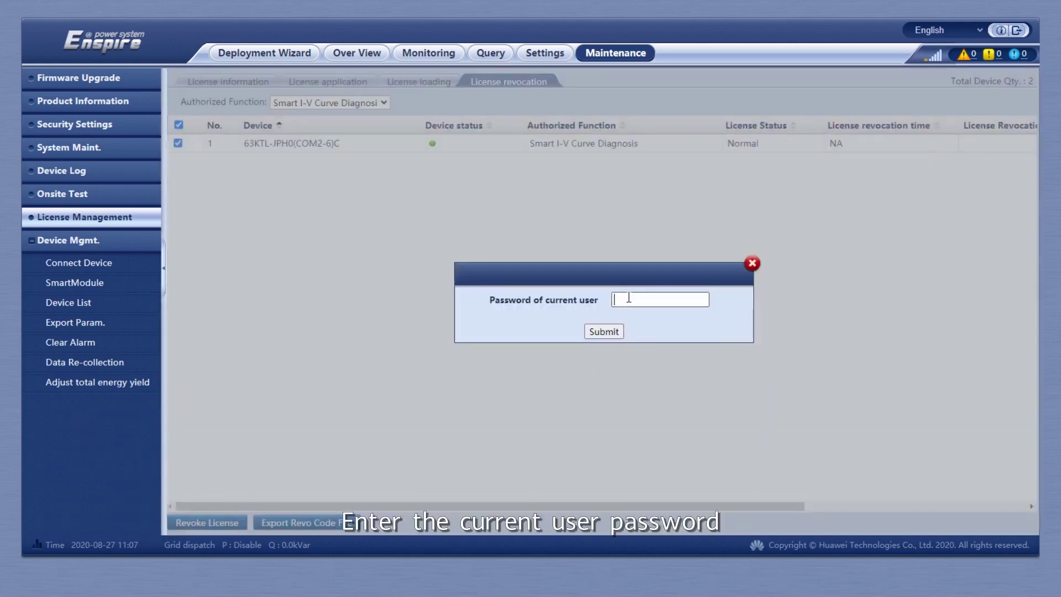
{"action": "type", "text": "********"}
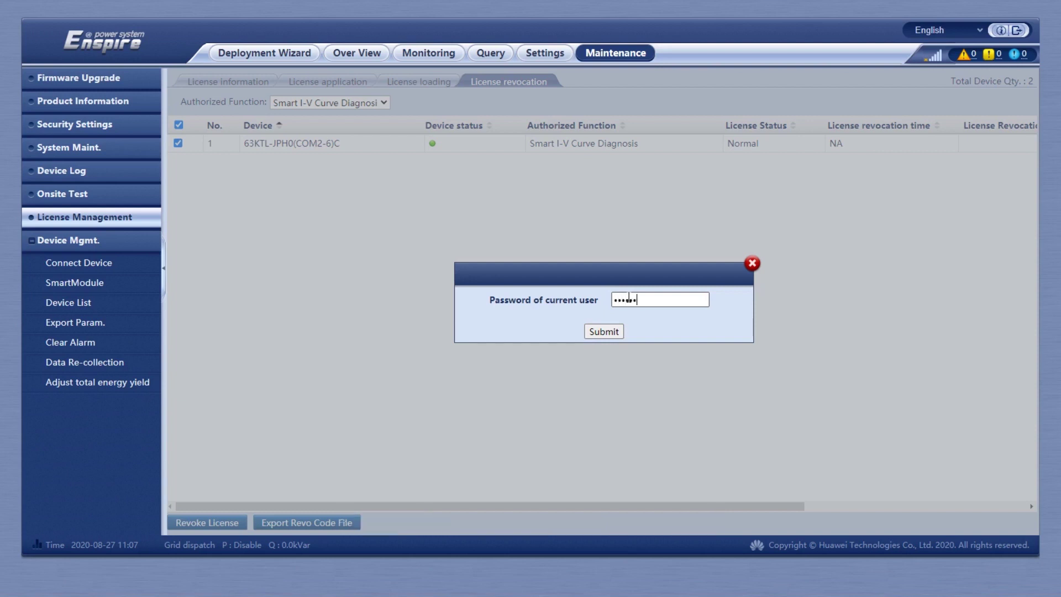
{"action": "type", "text": "***"}
{"action": "left_click", "coordinate": [604, 331]}
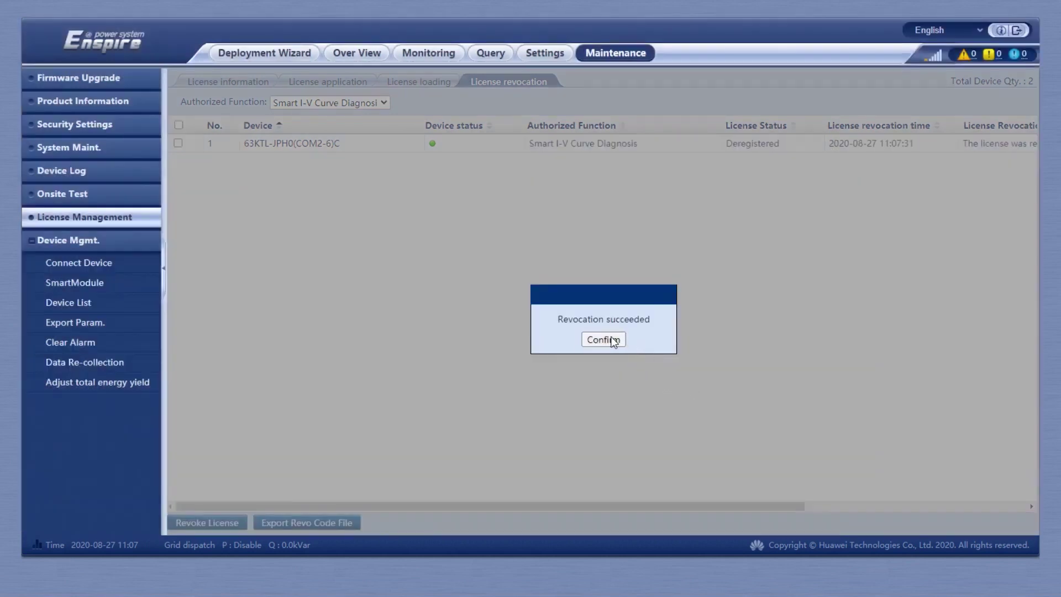
{"action": "left_click", "coordinate": [603, 339]}
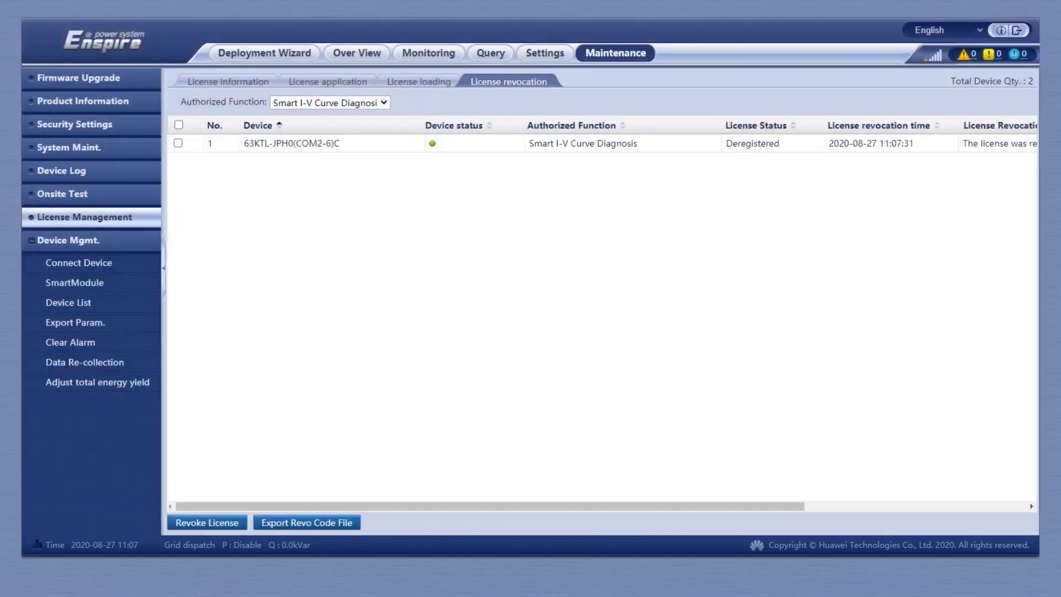
{"action": "left_click", "coordinate": [178, 143]}
Export the inverter's revocation code file and a new 148 KB license application file.
{"action": "left_click", "coordinate": [285, 525]}
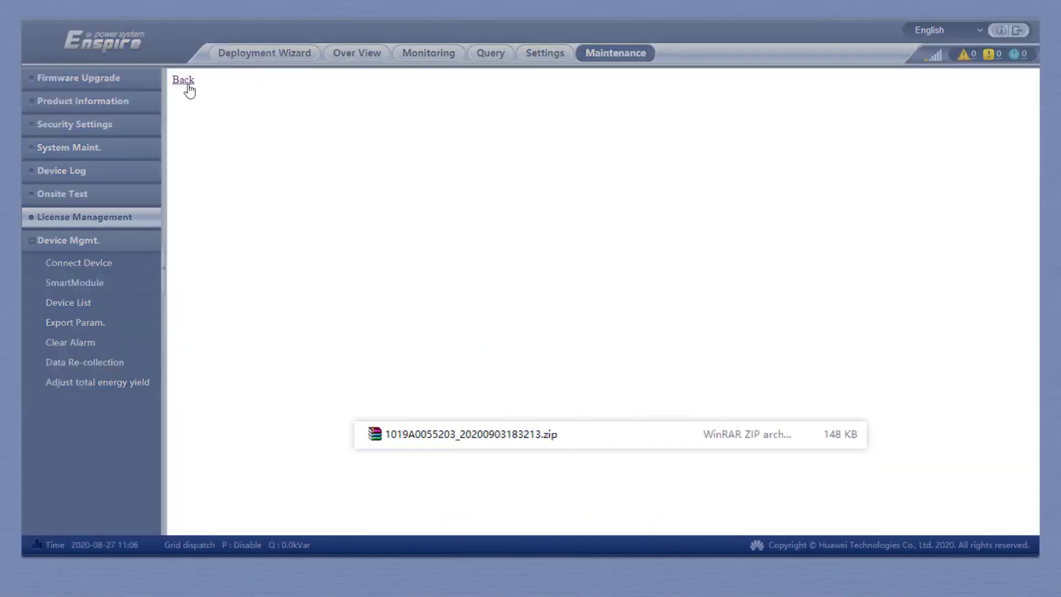
{"action": "left_click", "coordinate": [187, 82]}
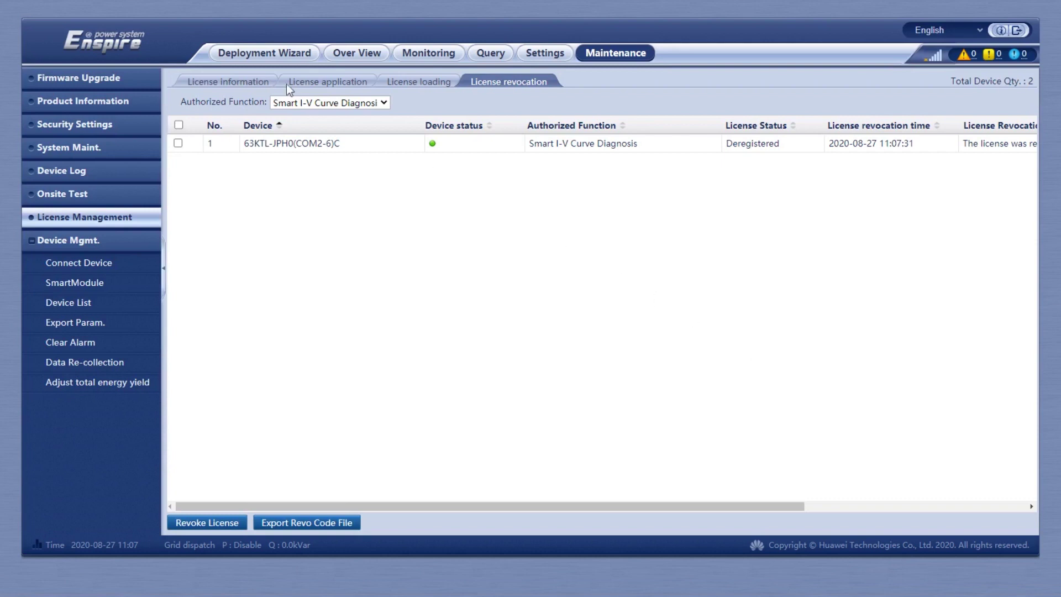
{"action": "left_click", "coordinate": [318, 83]}
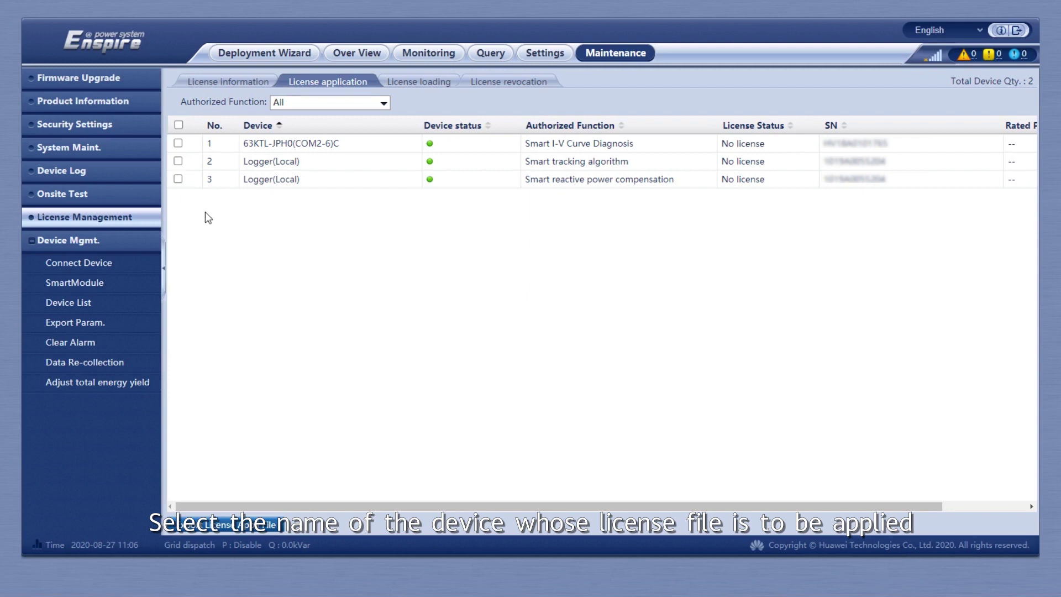
{"action": "left_click", "coordinate": [178, 143]}
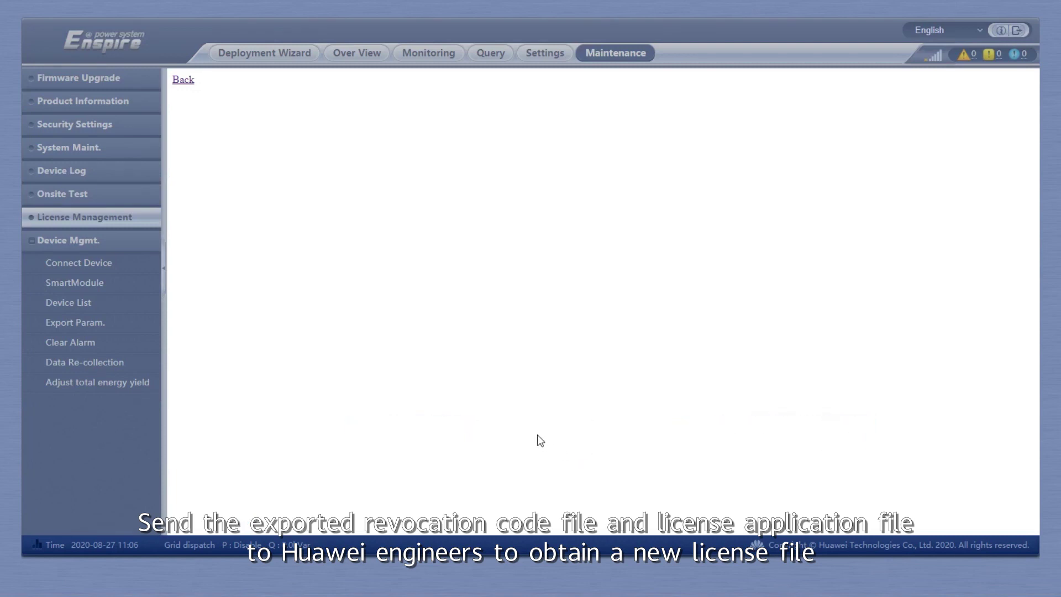
{"action": "left_click", "coordinate": [184, 81]}
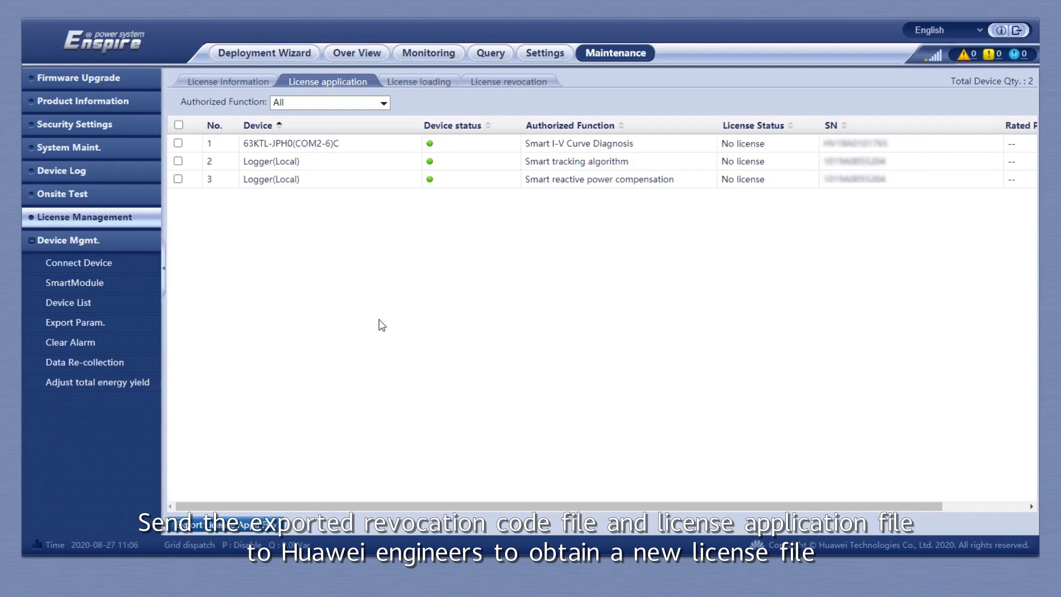
Upload the new .dat license file so the inverter reads To be loaded: 1 again.
{"action": "left_click", "coordinate": [417, 81]}
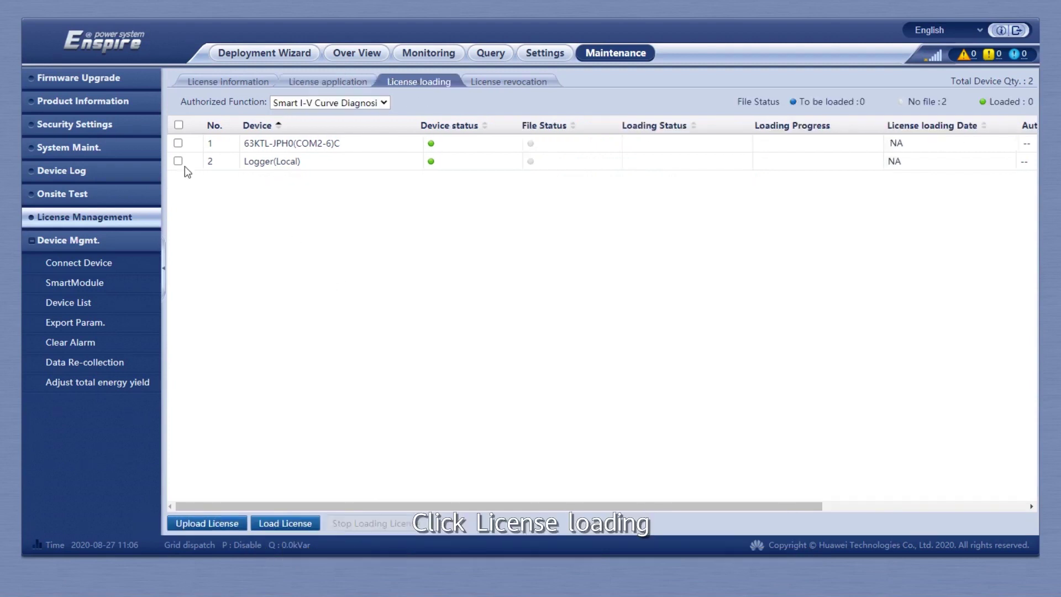
{"action": "left_click", "coordinate": [208, 523]}
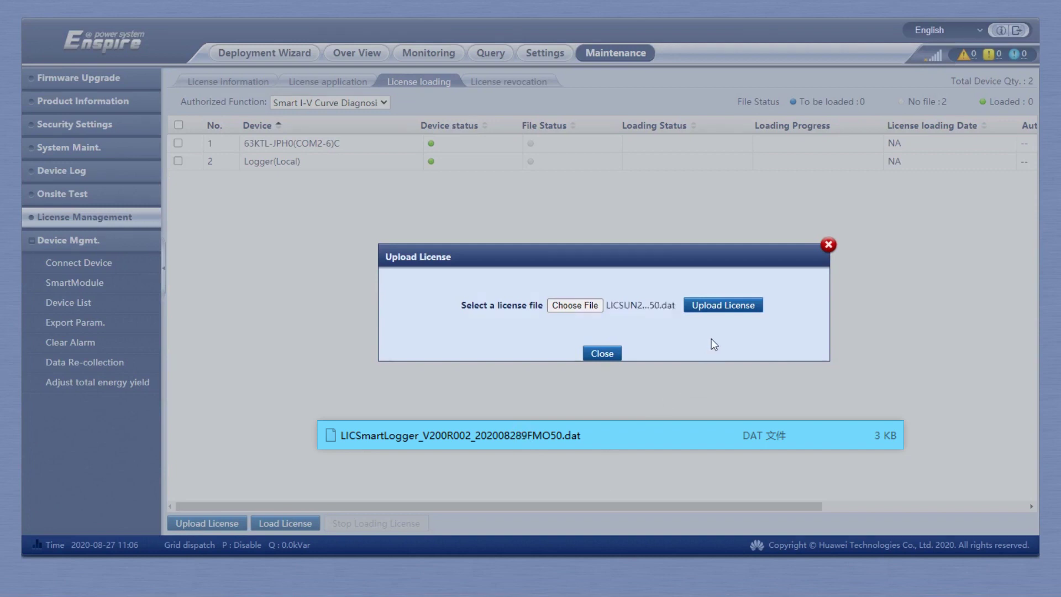
{"action": "left_click", "coordinate": [715, 308]}
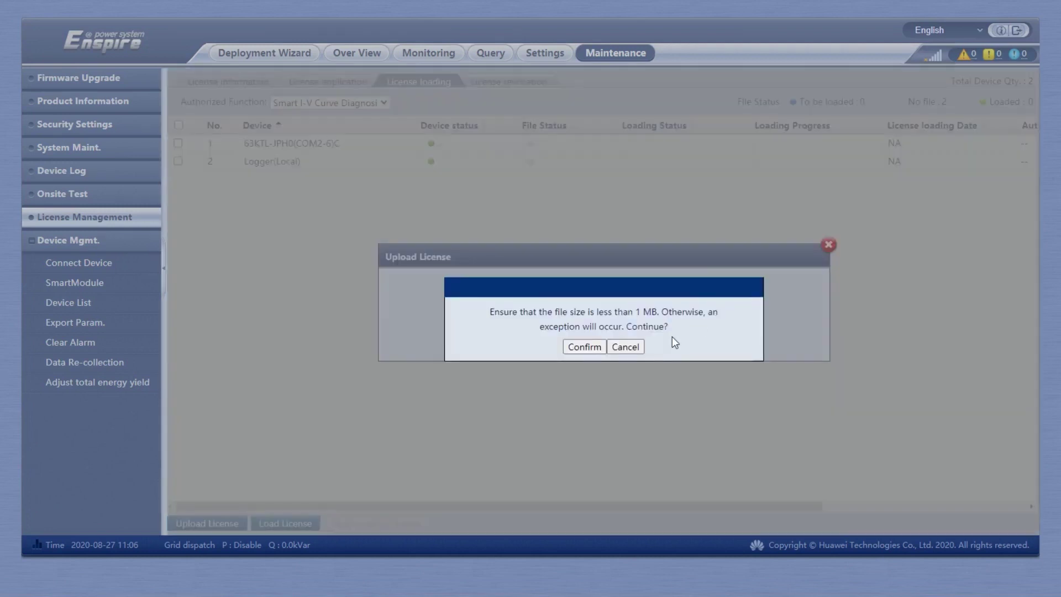
{"action": "left_click", "coordinate": [595, 353]}
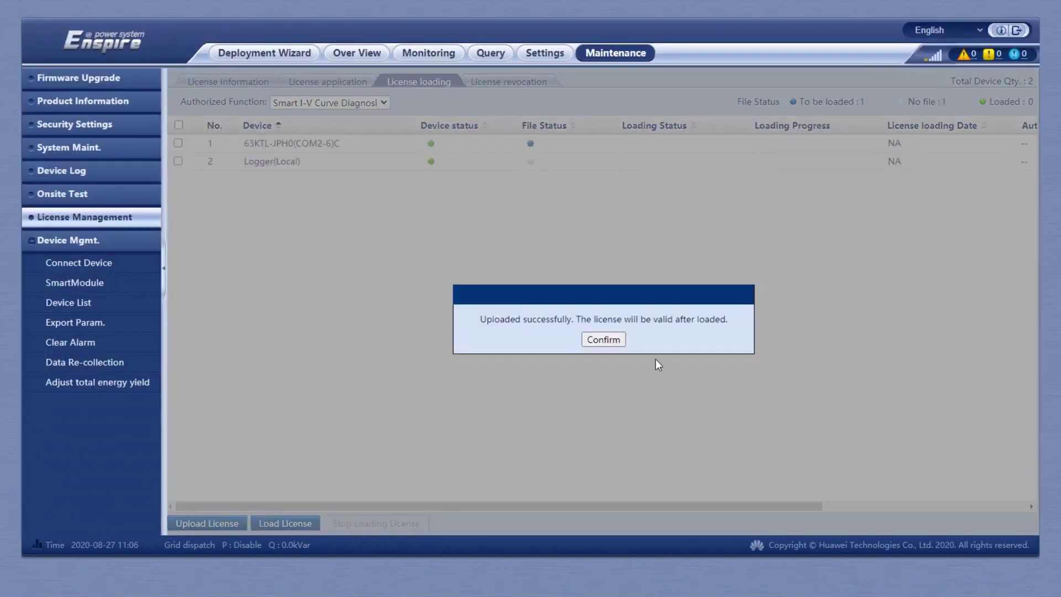
{"action": "left_click", "coordinate": [607, 339]}
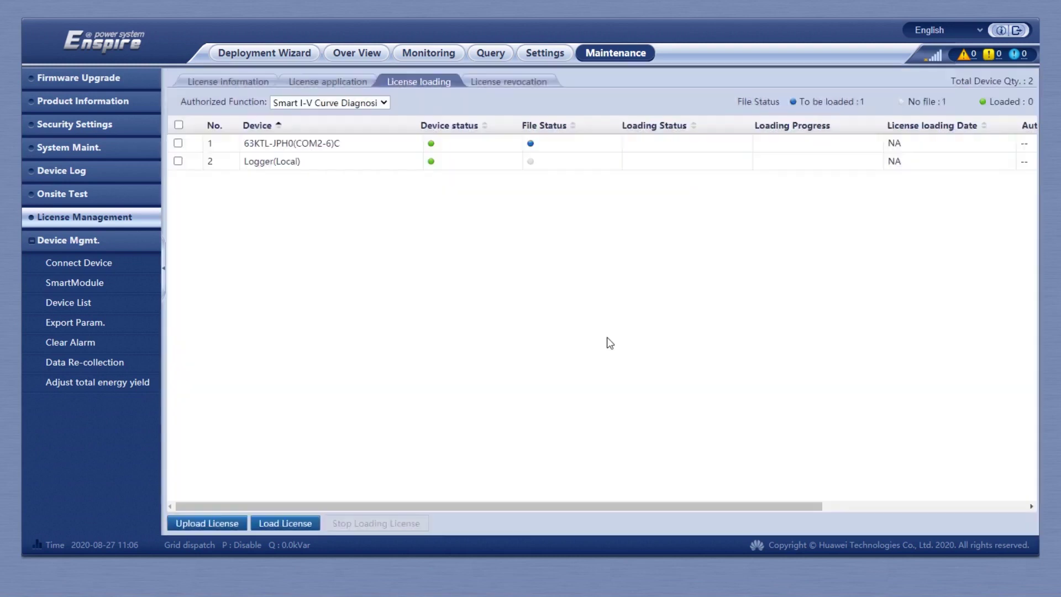